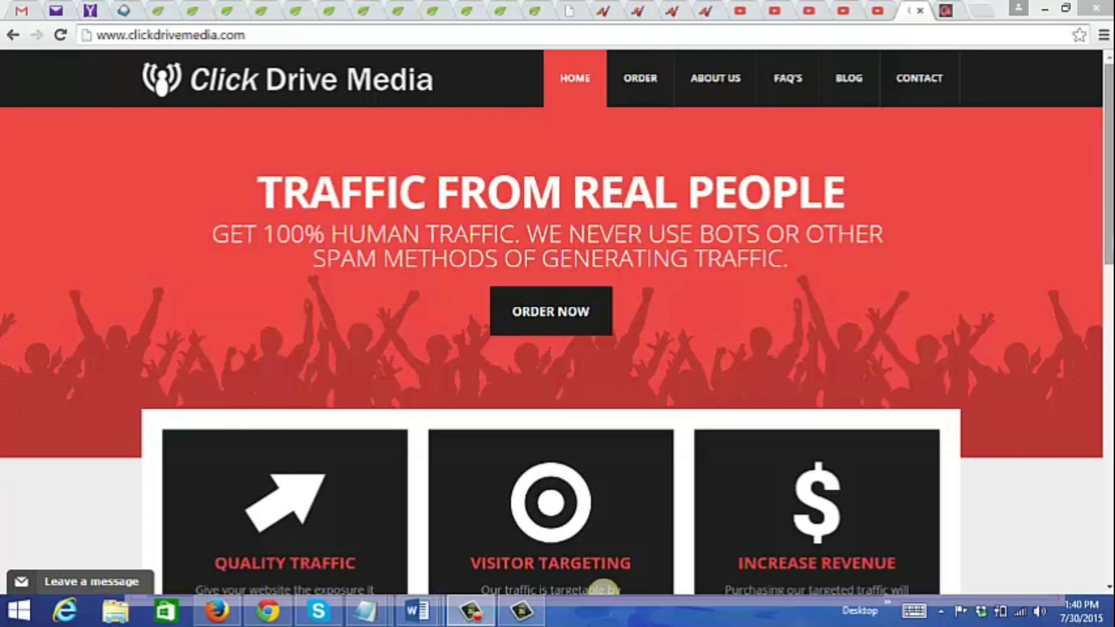
{"action": "left_click_drag", "start_coordinate": [1110, 262], "coordinate": [1110, 475]}
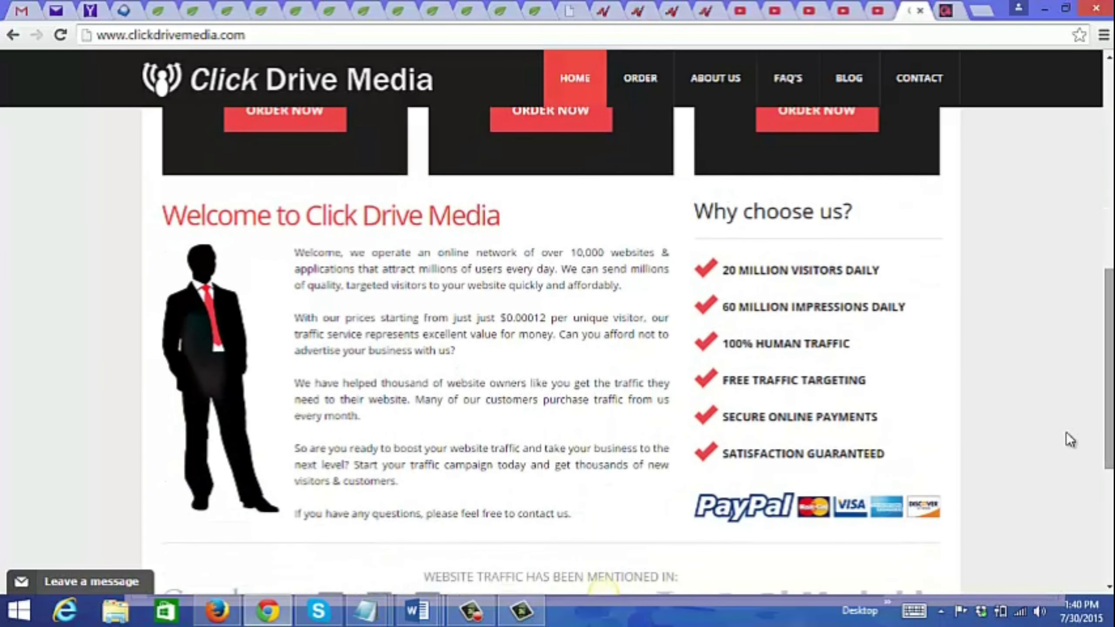
Step: Highlight the sentence about starting prices, then clear the highlight
{"action": "left_click_drag", "start_coordinate": [307, 318], "coordinate": [520, 324]}
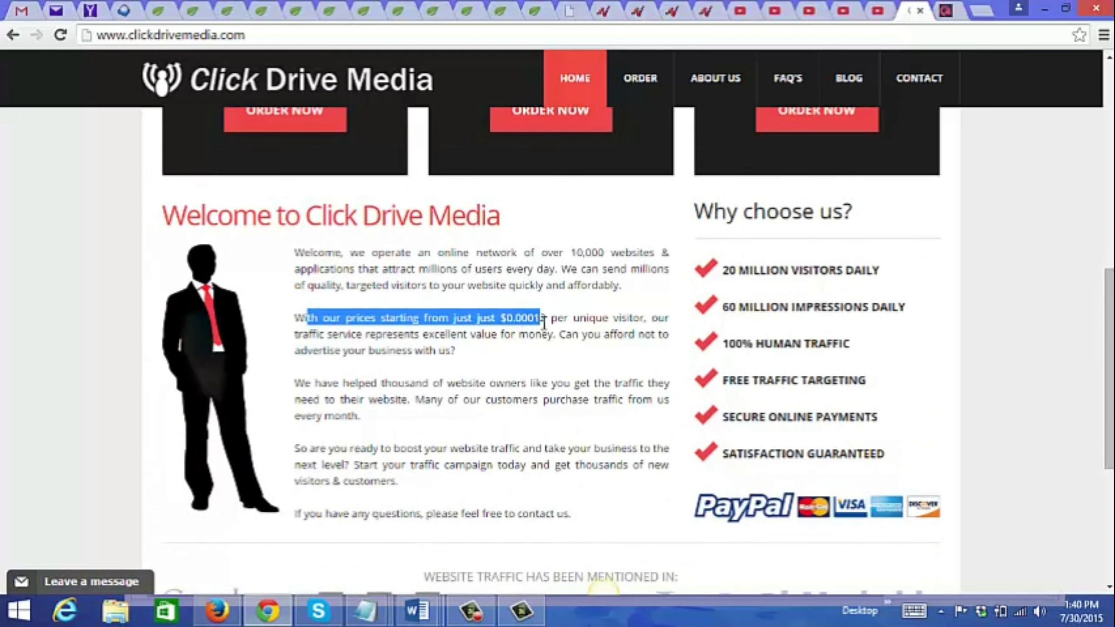
{"action": "left_click", "coordinate": [542, 319]}
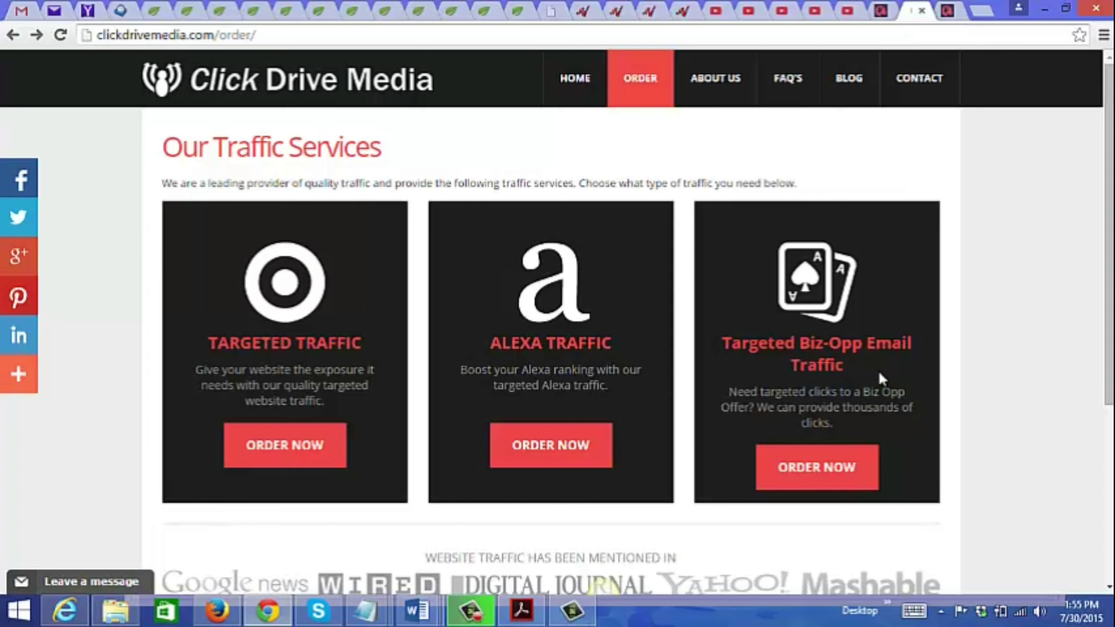
Step: Order Targeted Biz-Opp Email Traffic to reach its packages page
{"action": "left_click", "coordinate": [802, 471]}
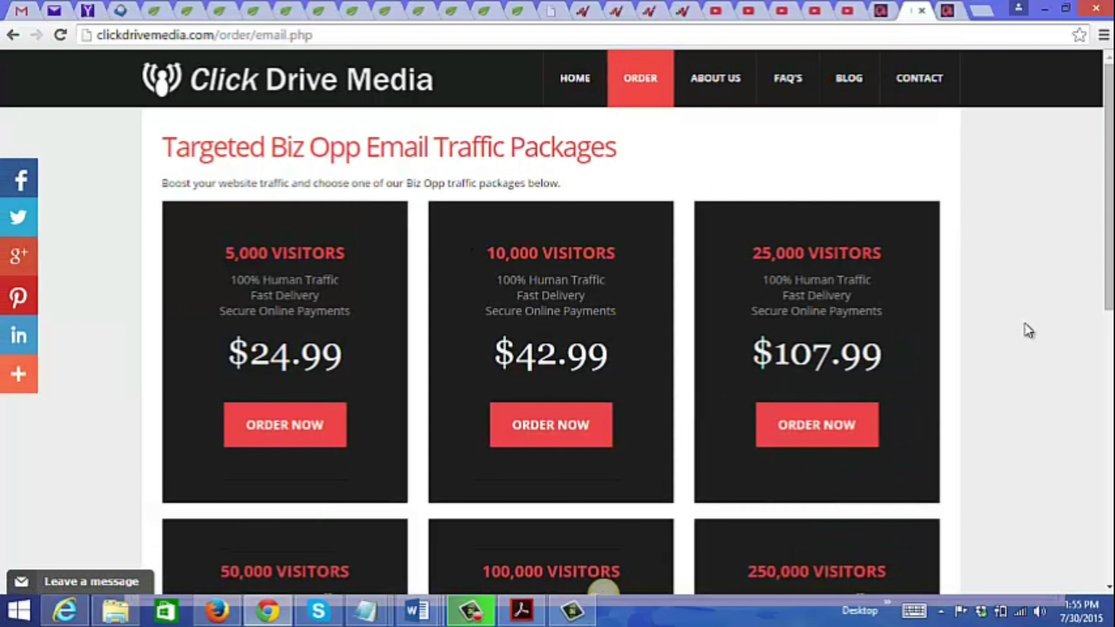
{"action": "scroll", "coordinate": [1024, 324], "scroll_direction": "down", "scroll_amount": 1}
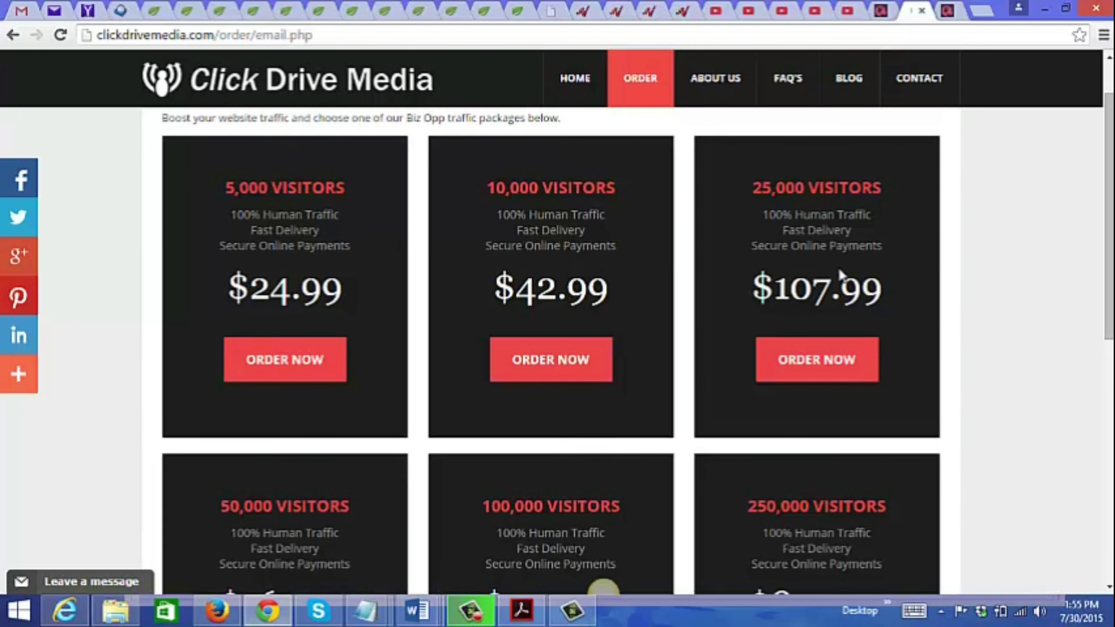
{"action": "scroll", "coordinate": [1080, 485], "scroll_direction": "down", "scroll_amount": 1}
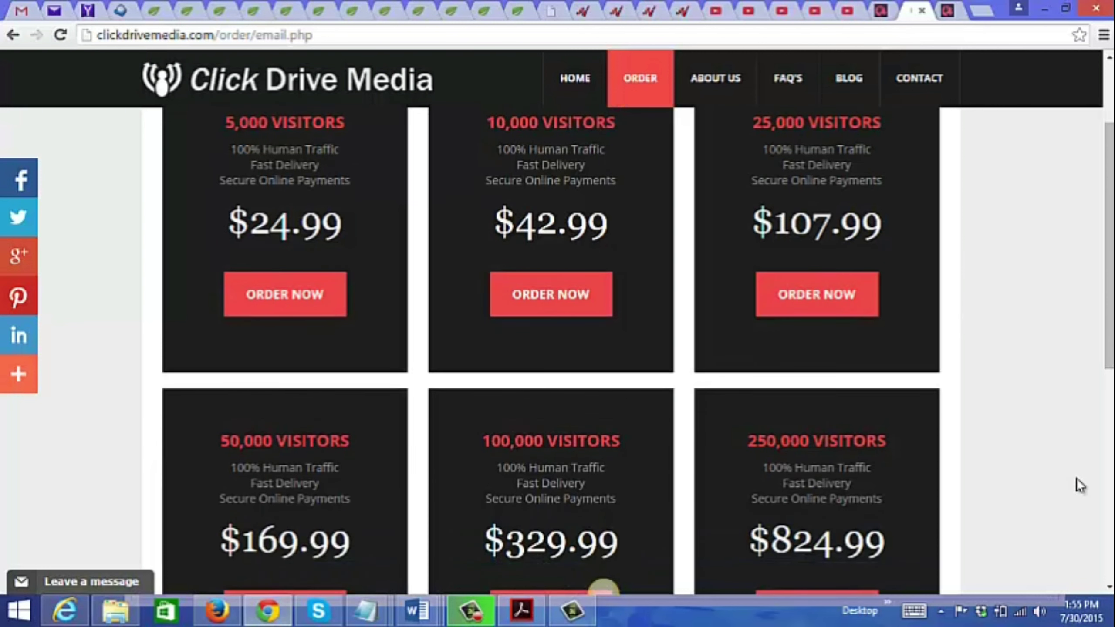
{"action": "scroll", "coordinate": [1079, 393], "scroll_direction": "up", "scroll_amount": 2}
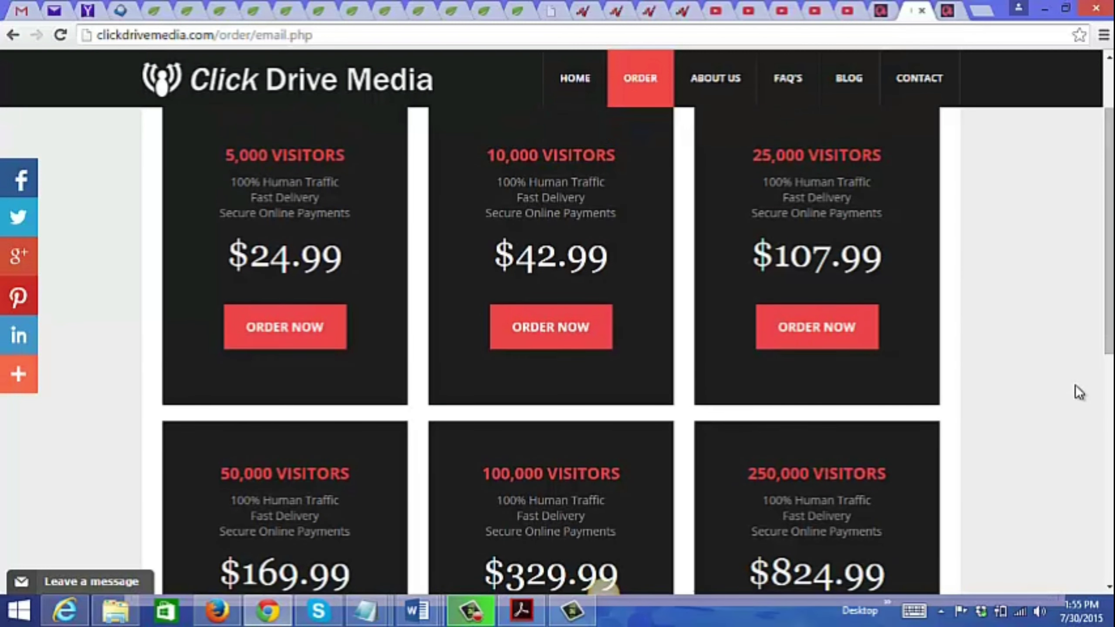